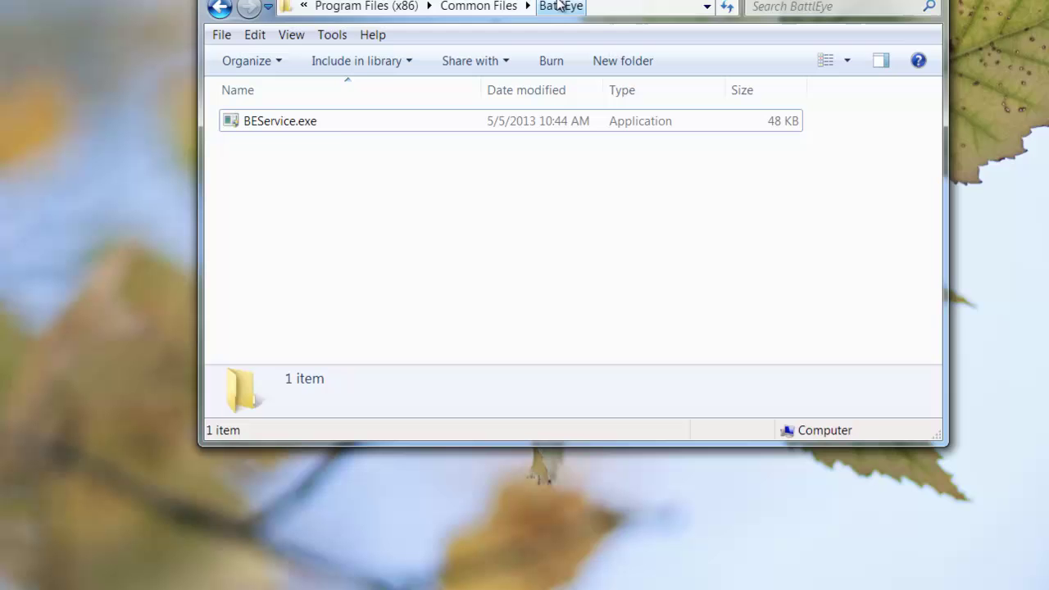
Open the Permissions for BattlEye dialog from the folder's Properties Security tab
{"action": "right_click", "coordinate": [319, 123]}
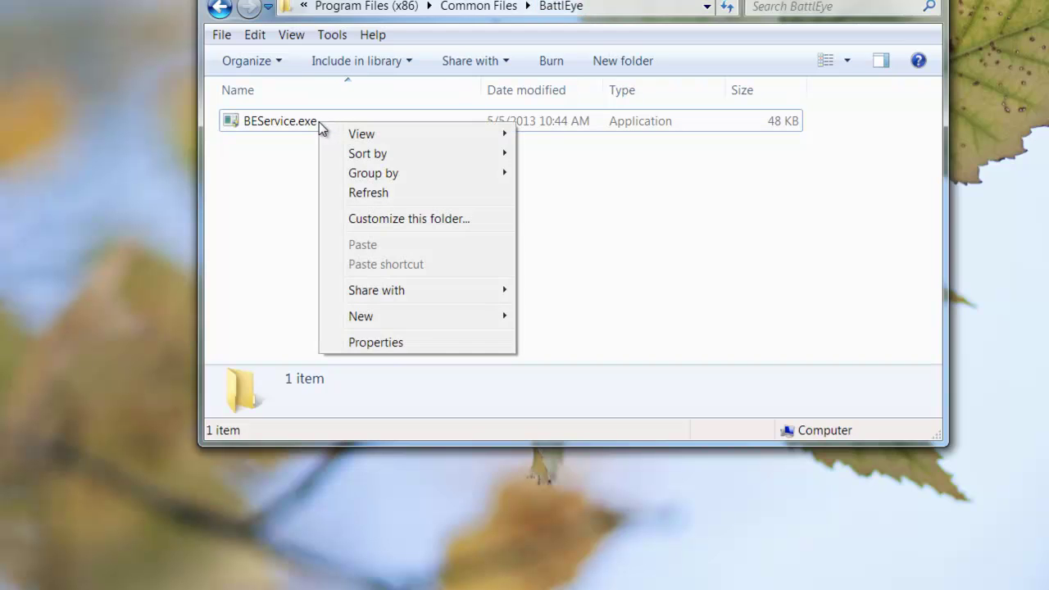
{"action": "left_click", "coordinate": [385, 343]}
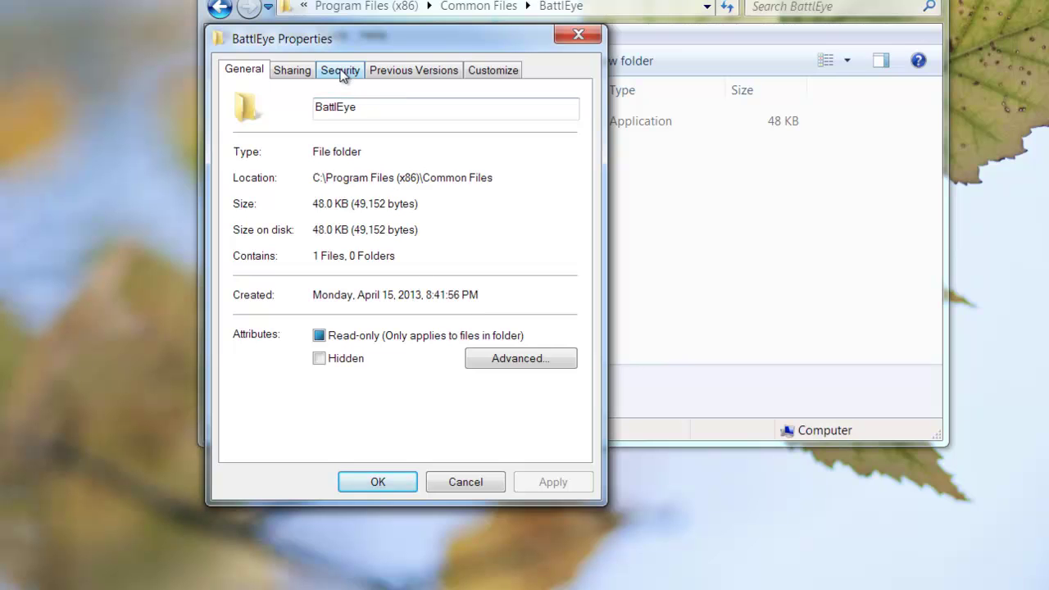
{"action": "left_click", "coordinate": [342, 72]}
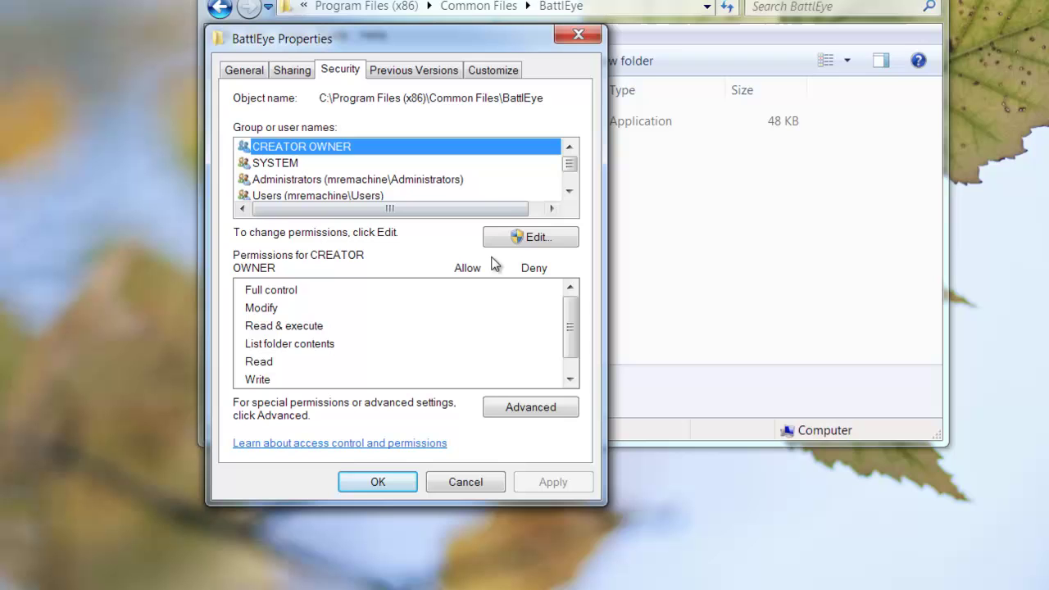
{"action": "left_click", "coordinate": [508, 238]}
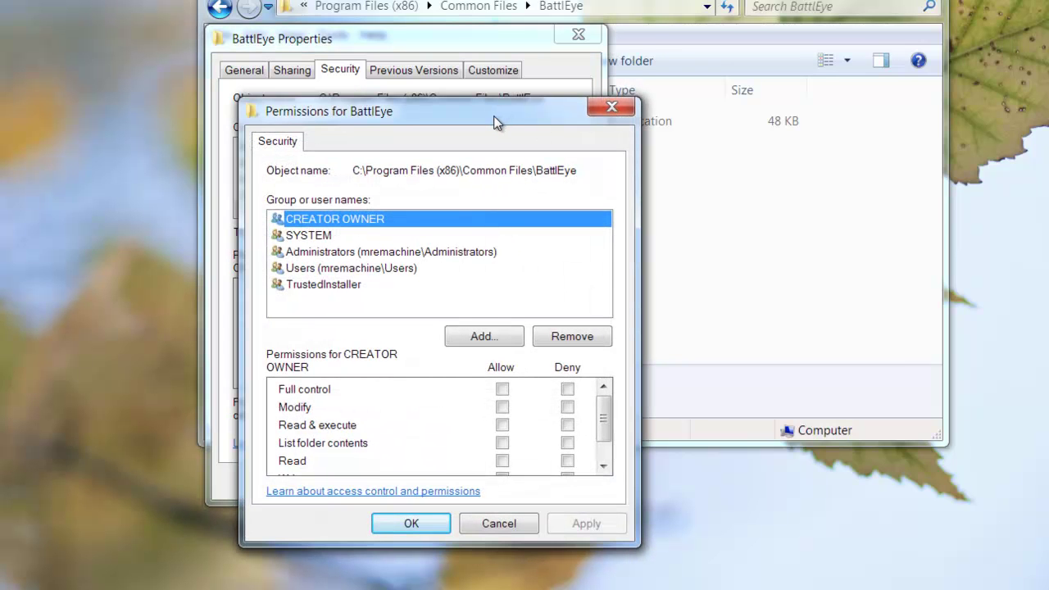
{"action": "left_click_drag", "start_coordinate": [494, 122], "coordinate": [505, 92]}
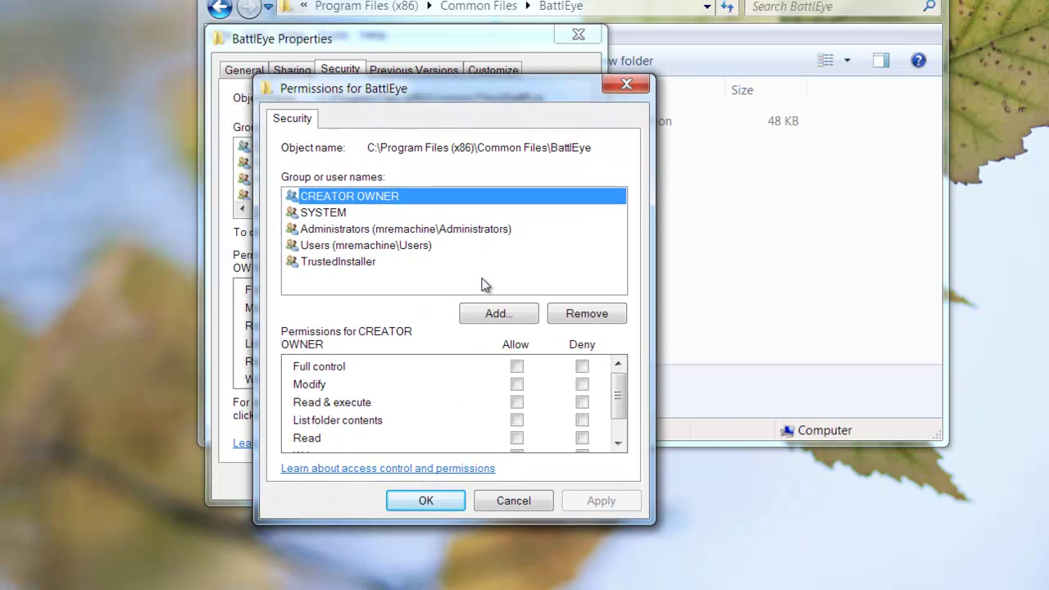
Select SYSTEM in the group list to view its permissions
{"action": "left_click", "coordinate": [336, 215]}
{"action": "left_click", "coordinate": [345, 196]}
{"action": "left_click", "coordinate": [353, 213]}
{"action": "key", "text": "Up"}
{"action": "left_click", "coordinate": [353, 213]}
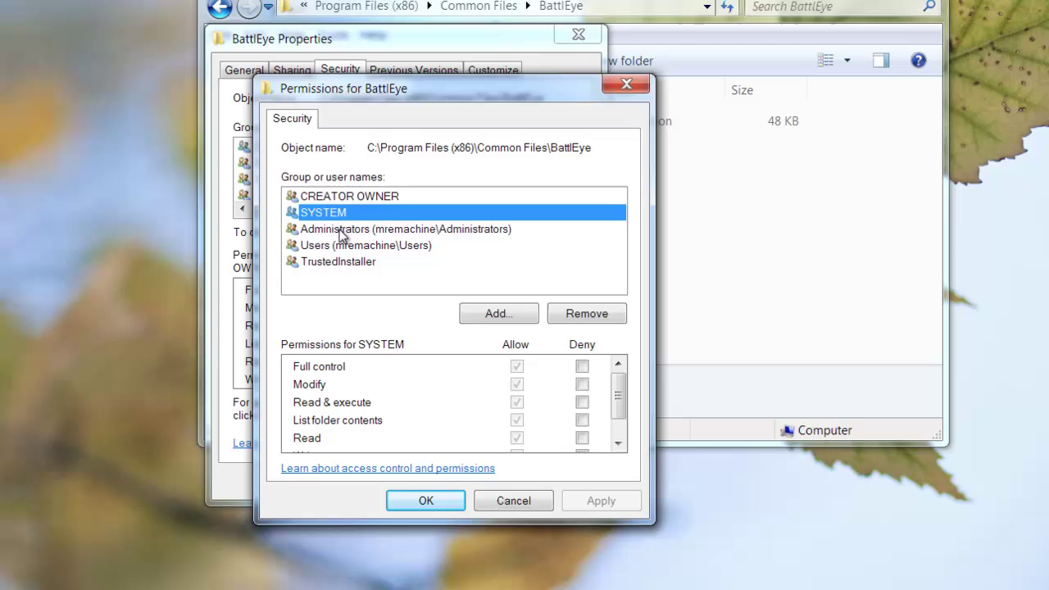
Deny SYSTEM Full control of the BattlEye folder
{"action": "left_click", "coordinate": [343, 233]}
{"action": "left_click", "coordinate": [344, 214]}
{"action": "left_click", "coordinate": [344, 231]}
{"action": "left_click", "coordinate": [344, 214]}
{"action": "left_click", "coordinate": [582, 366]}
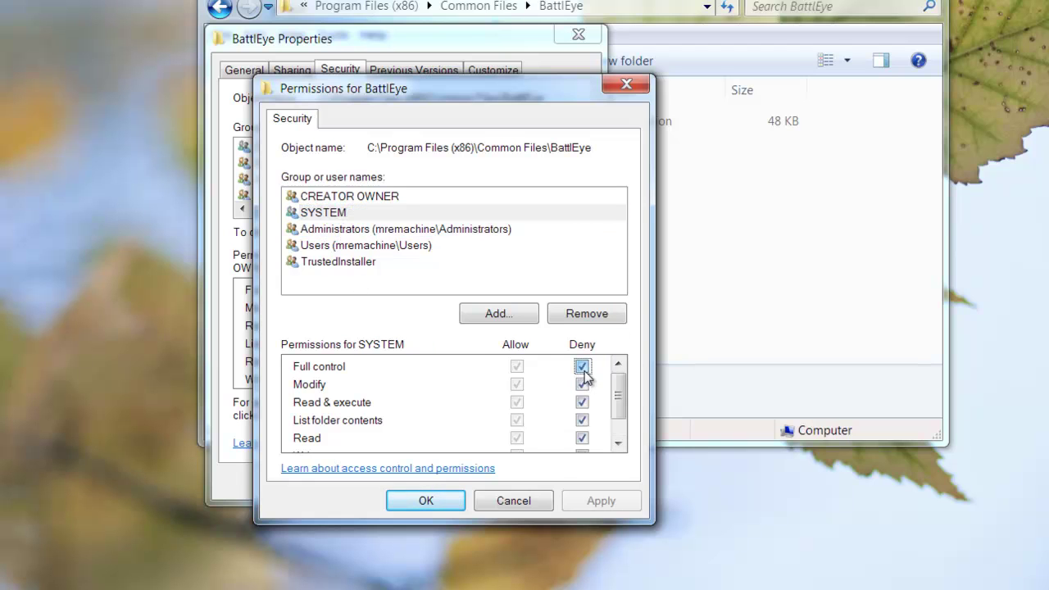
Deny Administrators Full control, then apply and confirm the deny warning
{"action": "scroll", "coordinate": [610, 385], "scroll_direction": "down", "scroll_amount": 2}
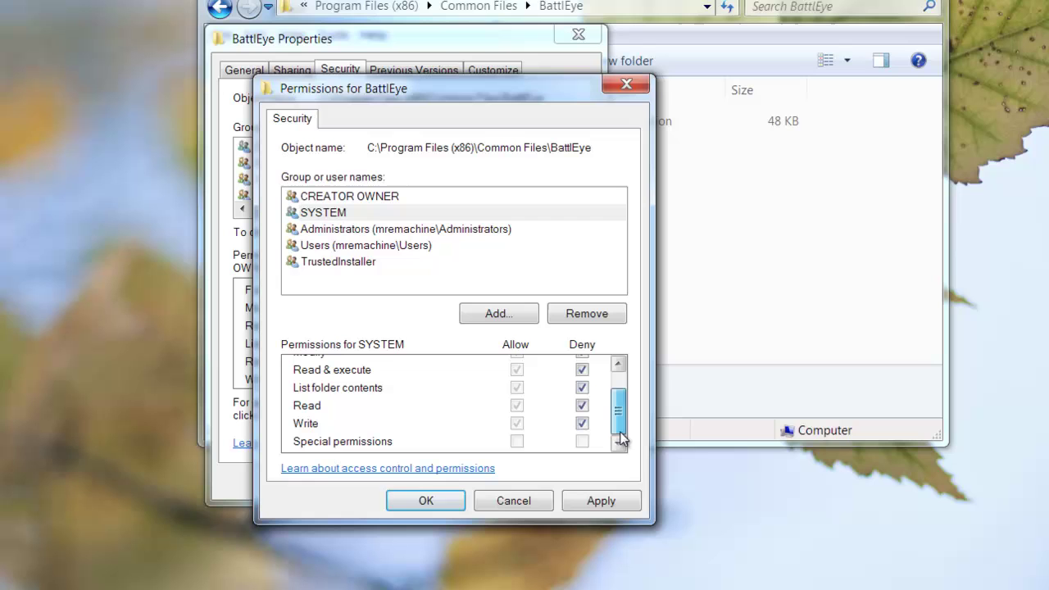
{"action": "left_click", "coordinate": [340, 234]}
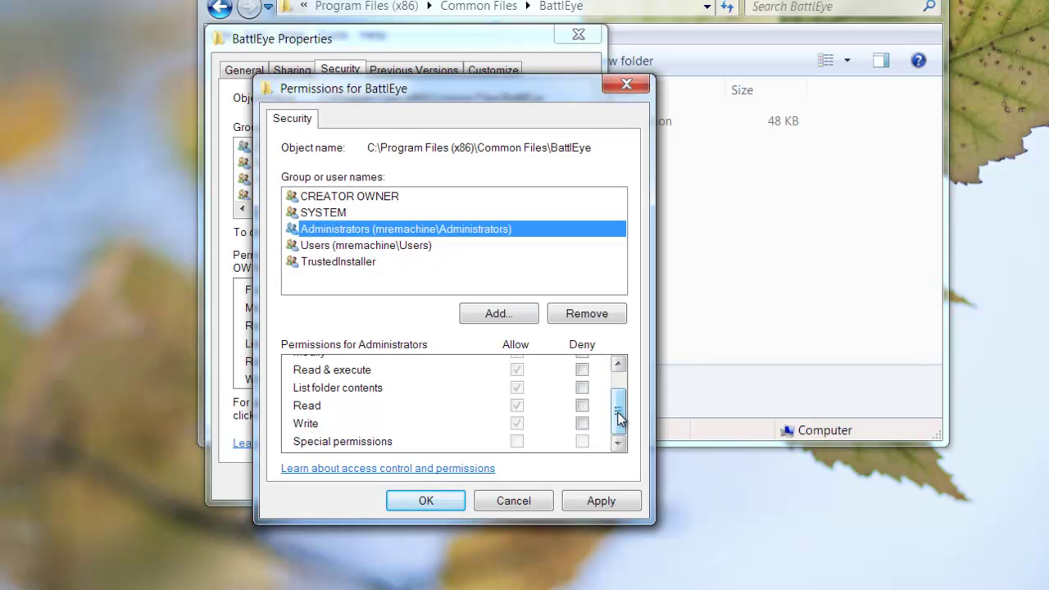
{"action": "left_click_drag", "start_coordinate": [621, 416], "coordinate": [620, 370]}
{"action": "left_click", "coordinate": [581, 366]}
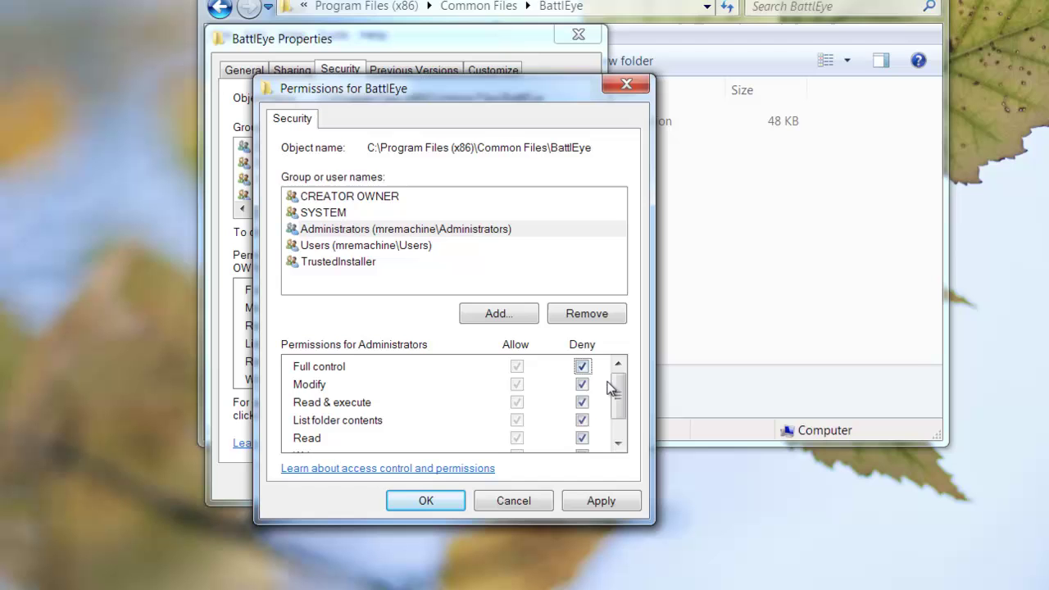
{"action": "left_click_drag", "start_coordinate": [620, 398], "coordinate": [620, 417]}
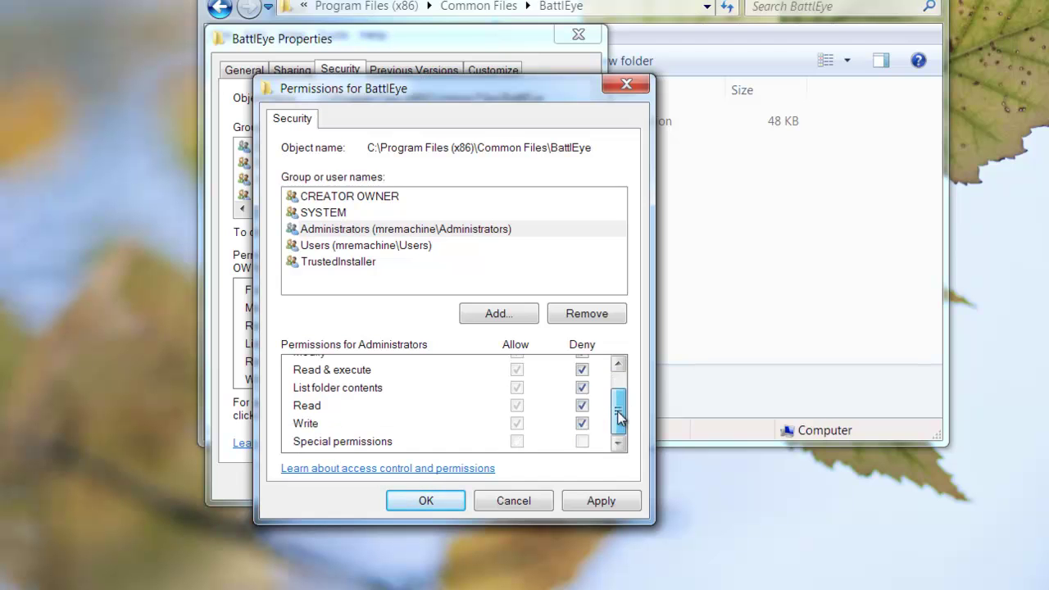
{"action": "left_click", "coordinate": [452, 502]}
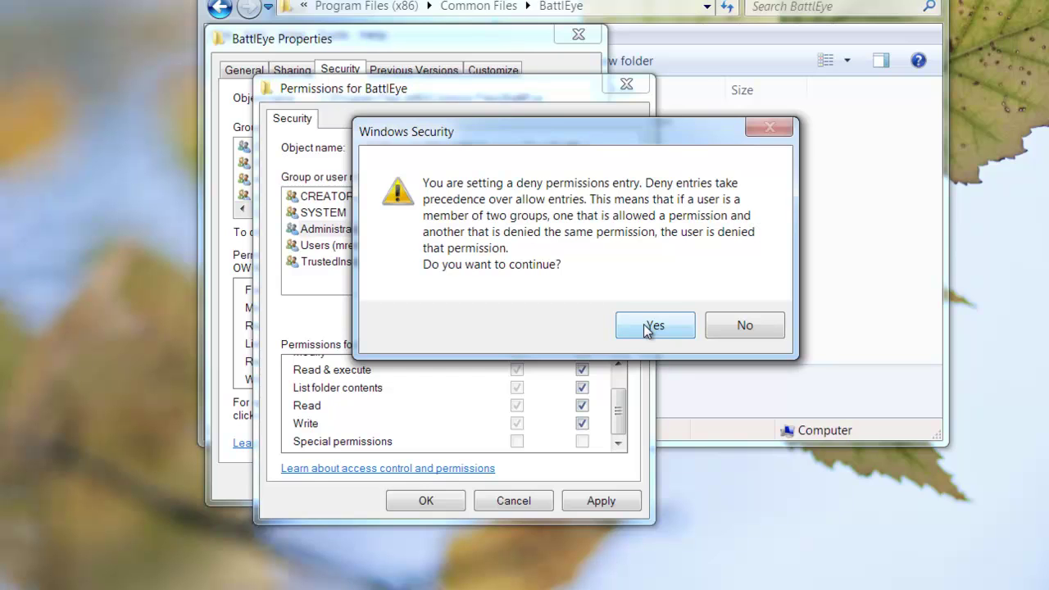
{"action": "left_click", "coordinate": [644, 325]}
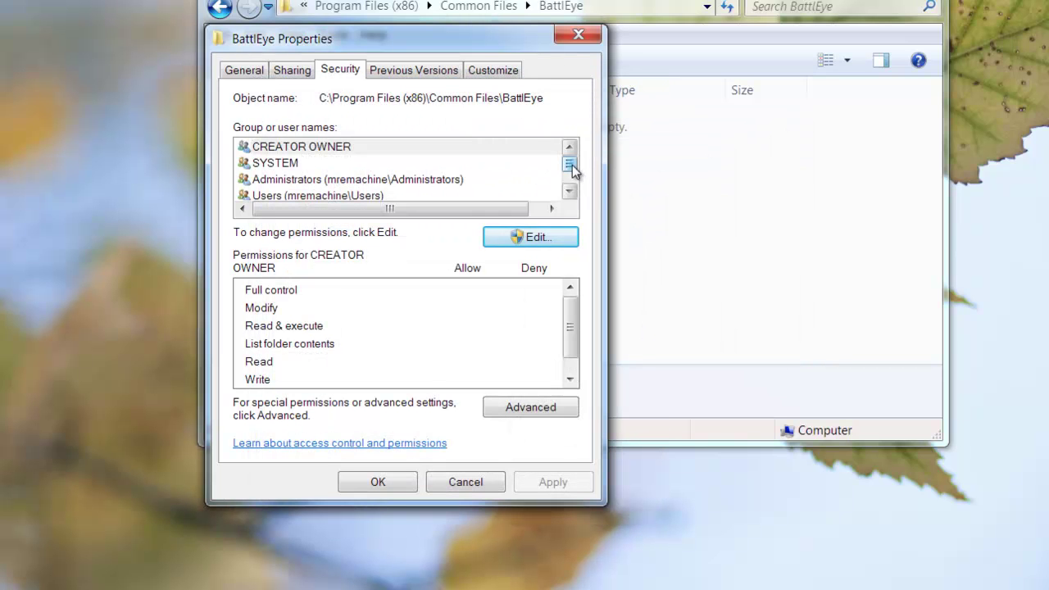
Close the BattlEye Properties window and minimize Explorer to the desktop
{"action": "mouse_move", "coordinate": [572, 170]}
{"action": "left_mouse_down"}
{"action": "mouse_move", "coordinate": [583, 187]}
{"action": "mouse_move", "coordinate": [578, 159]}
{"action": "left_mouse_up"}
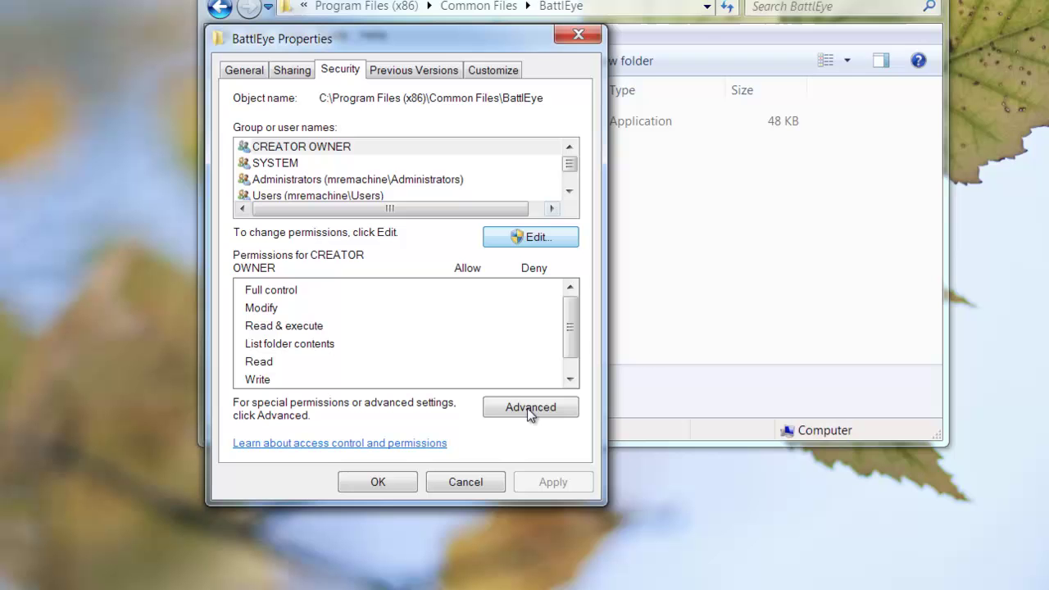
{"action": "left_click", "coordinate": [381, 482]}
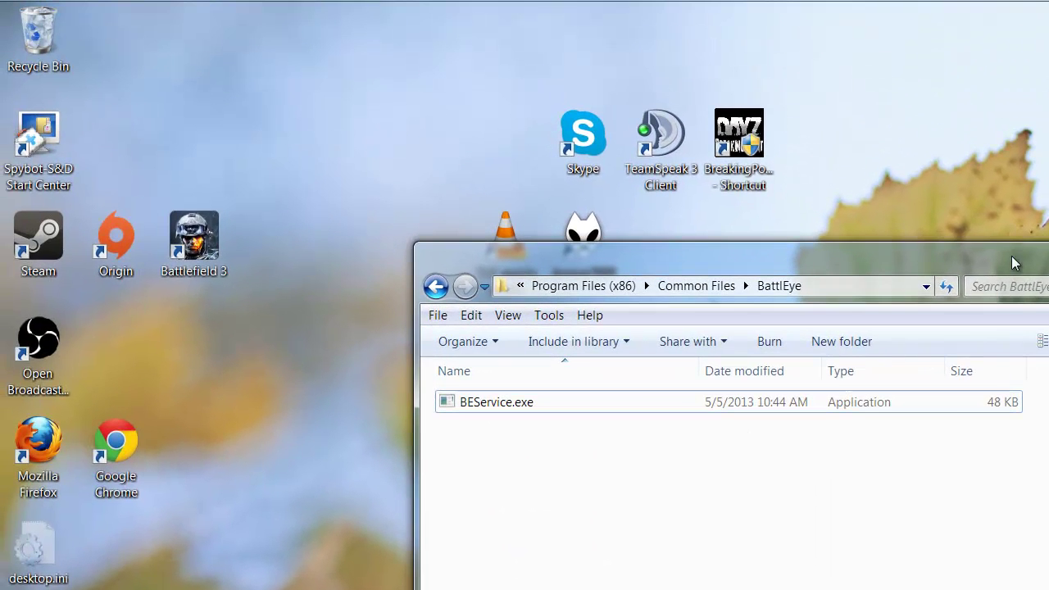
{"action": "key", "text": "super+d"}
Launch Open Broadcaster Software (64bit) from Start as administrator
{"action": "left_click", "coordinate": [27, 23]}
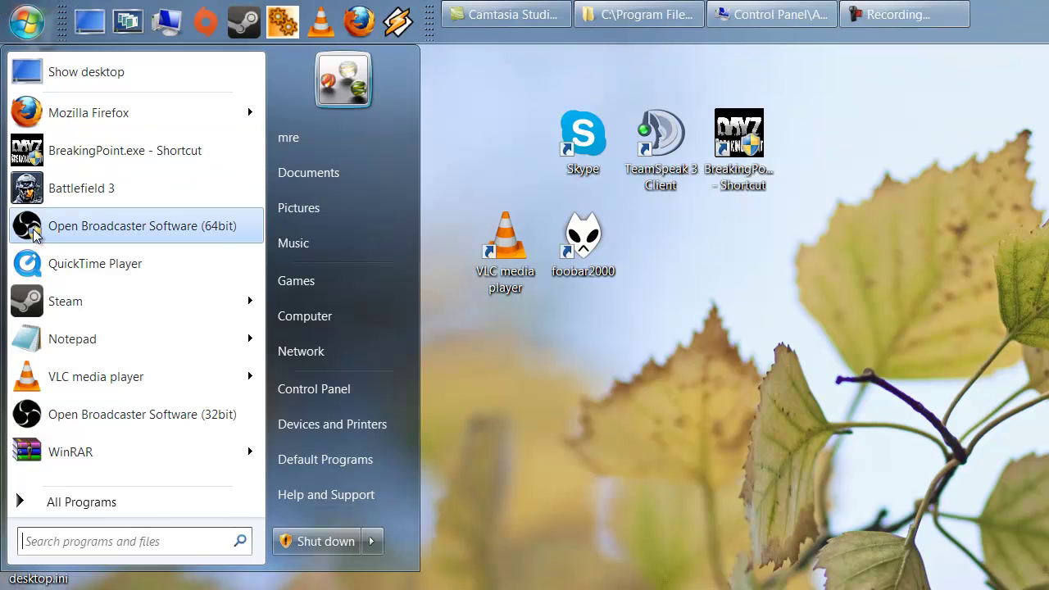
{"action": "right_click", "coordinate": [35, 232]}
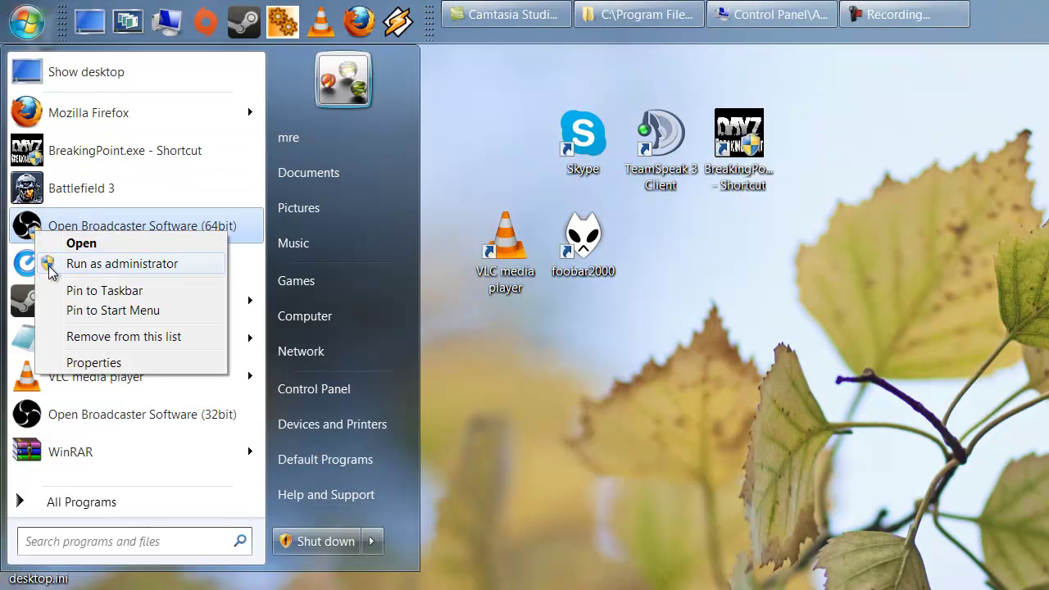
{"action": "left_click", "coordinate": [121, 263]}
{"action": "left_click", "coordinate": [339, 298]}
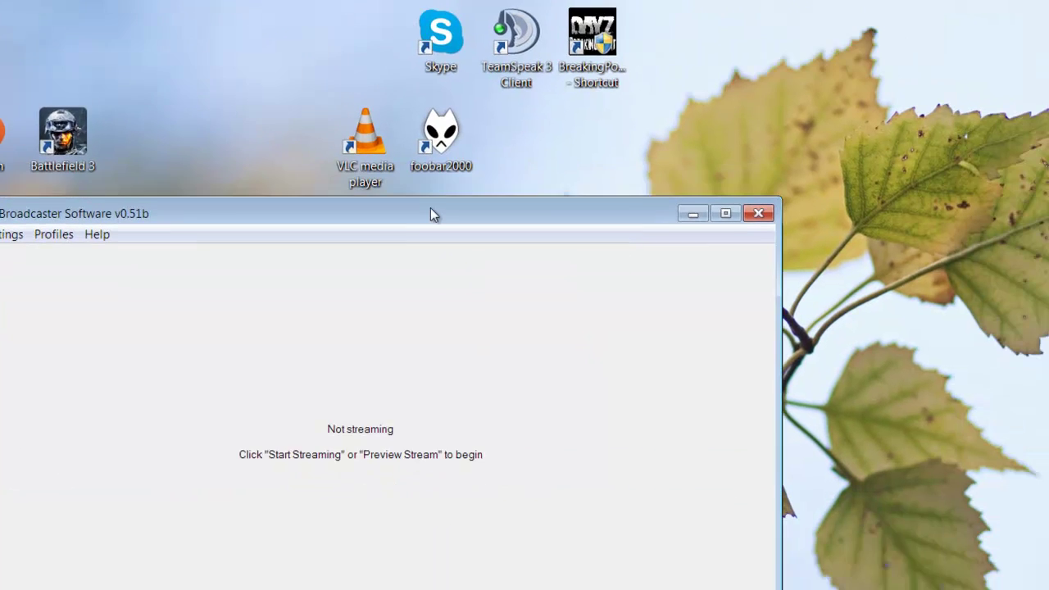
Decline the BreakingPoint.exe elevation prompt and join the CA 30 The Zombie Infection! server
{"action": "left_click", "coordinate": [665, 329]}
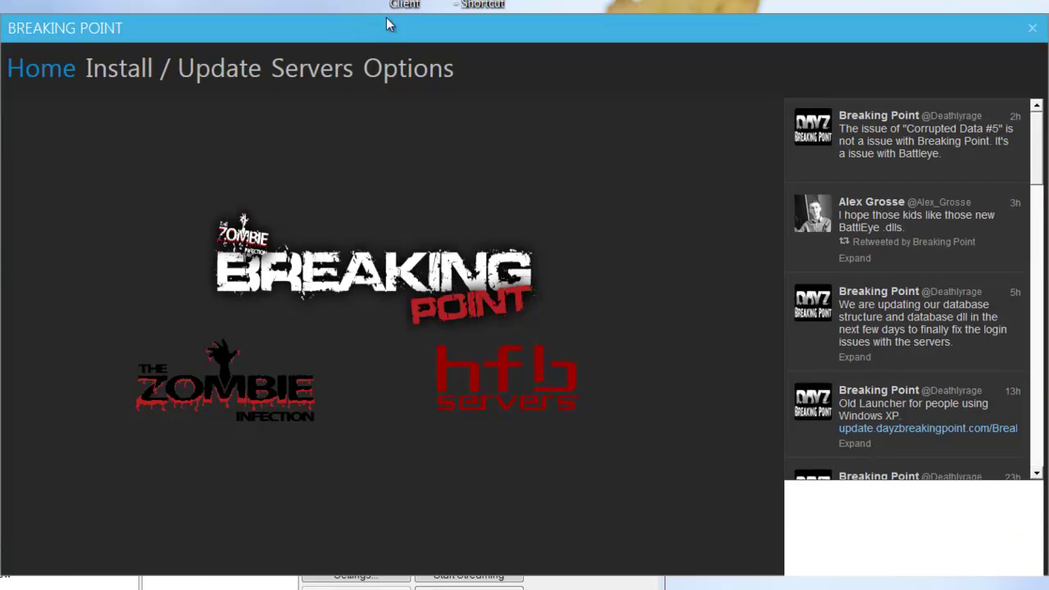
{"action": "left_click", "coordinate": [310, 69]}
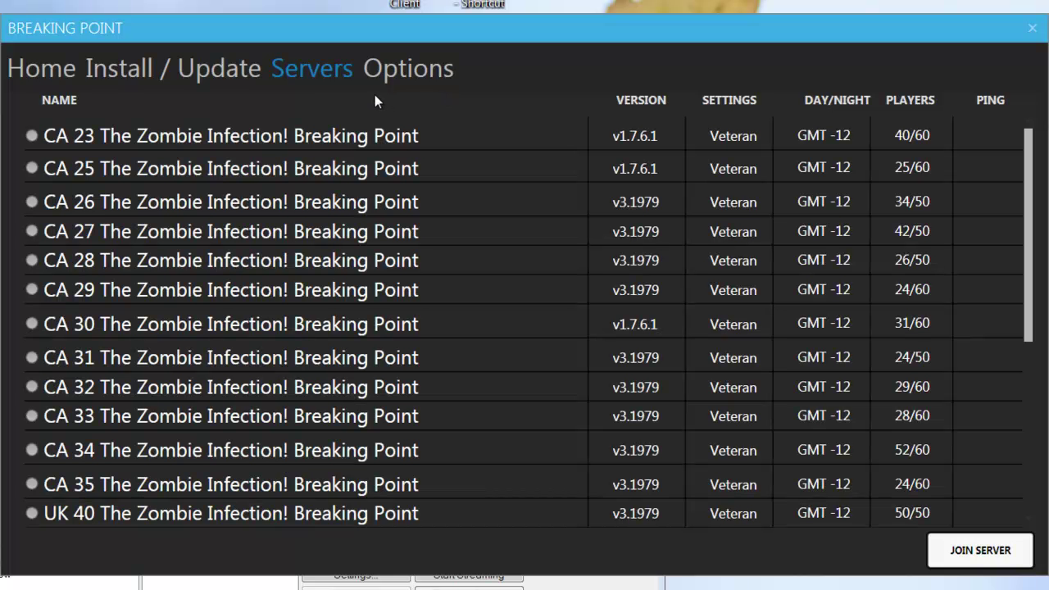
{"action": "left_click", "coordinate": [50, 325]}
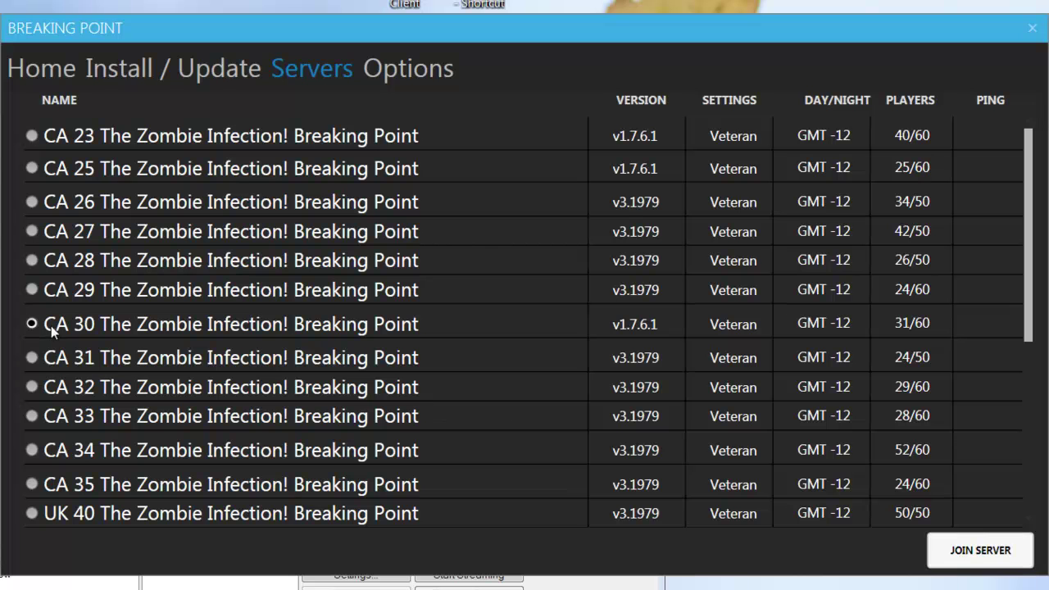
{"action": "left_click", "coordinate": [980, 554]}
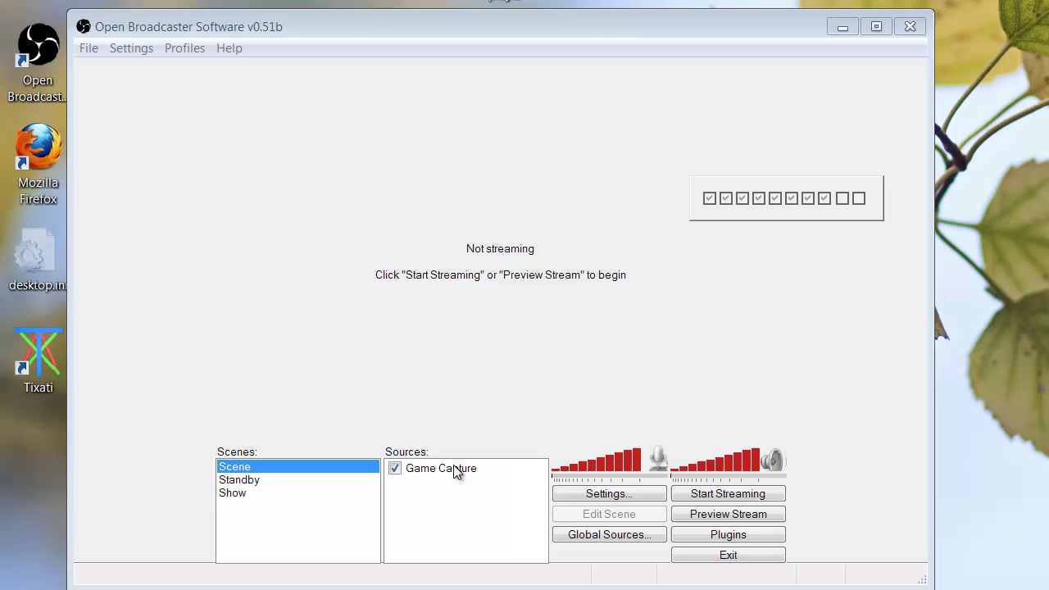
Open the Game Capture source properties and pick ArmA 2 OA as the application
{"action": "right_click", "coordinate": [209, 551]}
{"action": "left_click", "coordinate": [524, 588]}
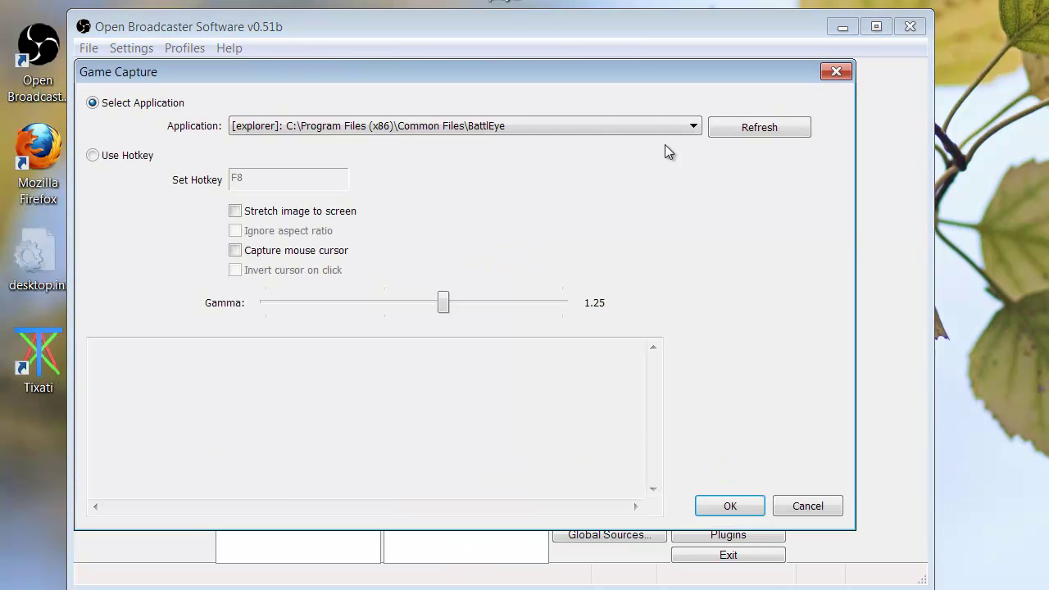
{"action": "left_click", "coordinate": [606, 127]}
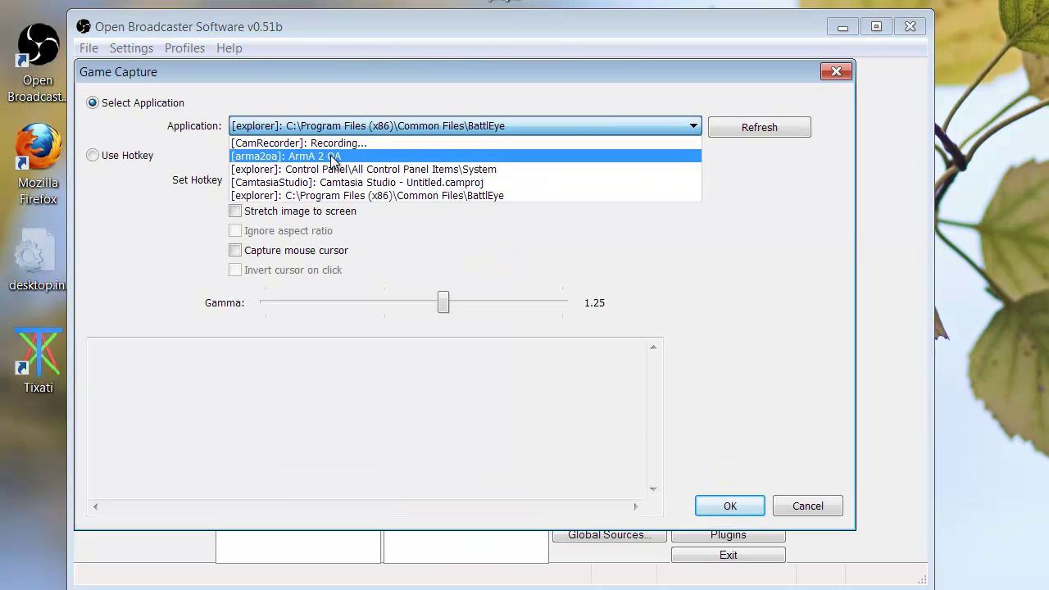
{"action": "left_click", "coordinate": [299, 158]}
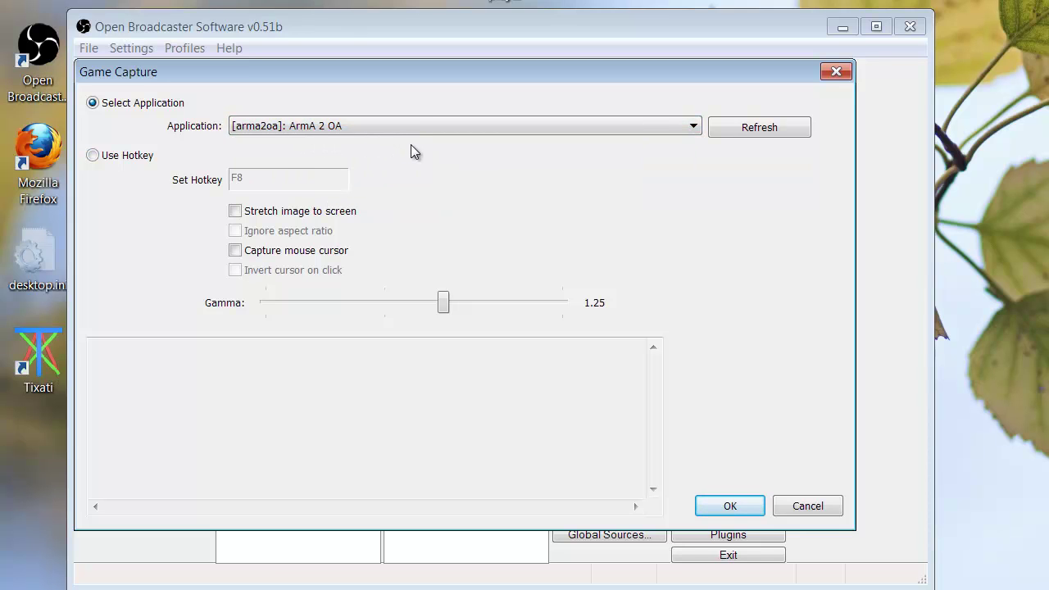
Refresh the application list and reselect [arma2oa]: ArmA 2 OA
{"action": "left_click", "coordinate": [774, 128]}
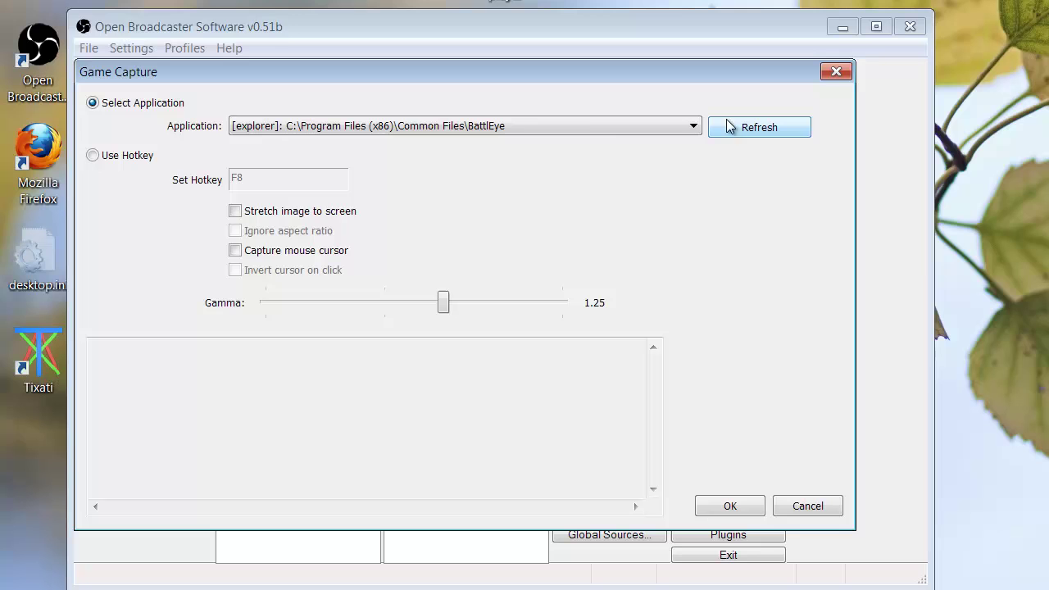
{"action": "left_click", "coordinate": [573, 126]}
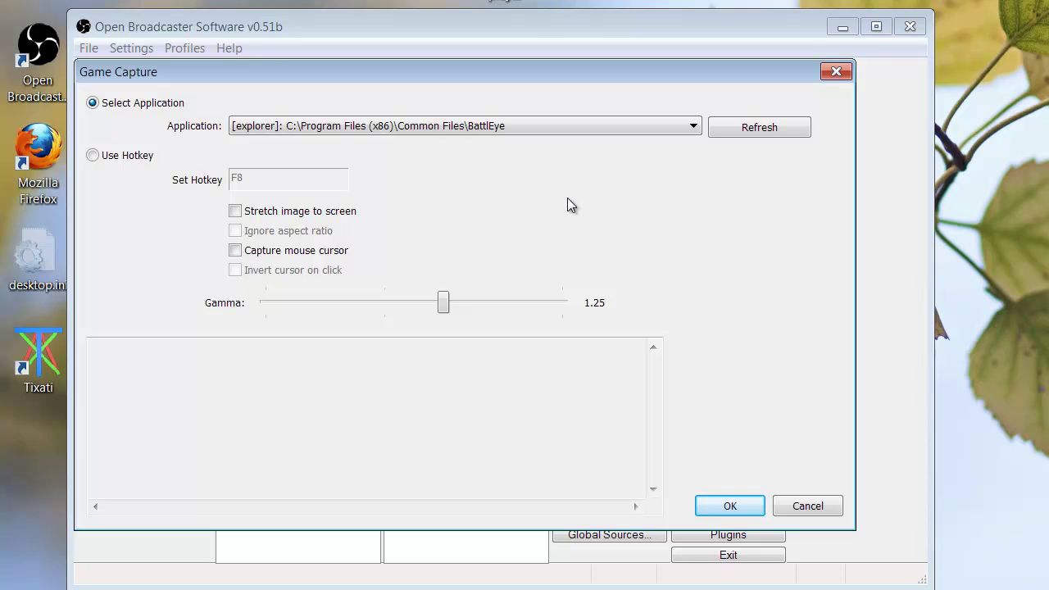
{"action": "left_click", "coordinate": [779, 129]}
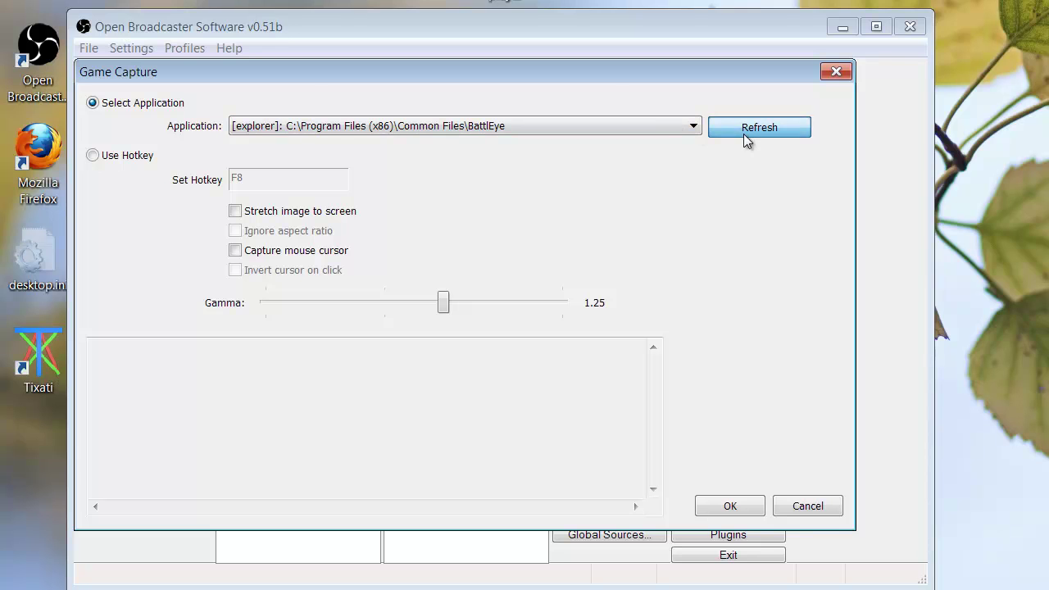
{"action": "left_click", "coordinate": [654, 129]}
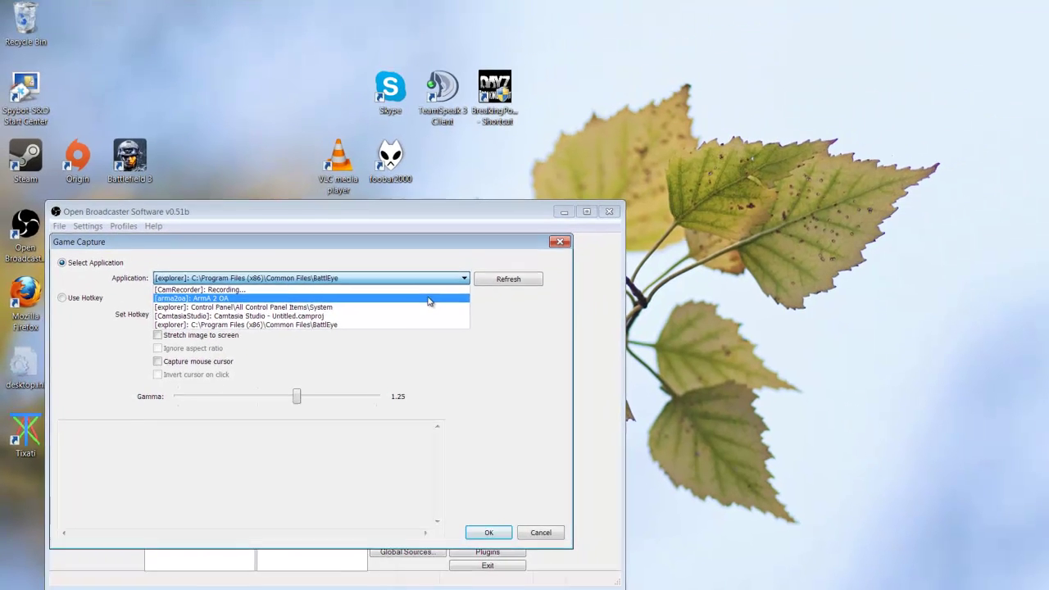
{"action": "left_click", "coordinate": [638, 155]}
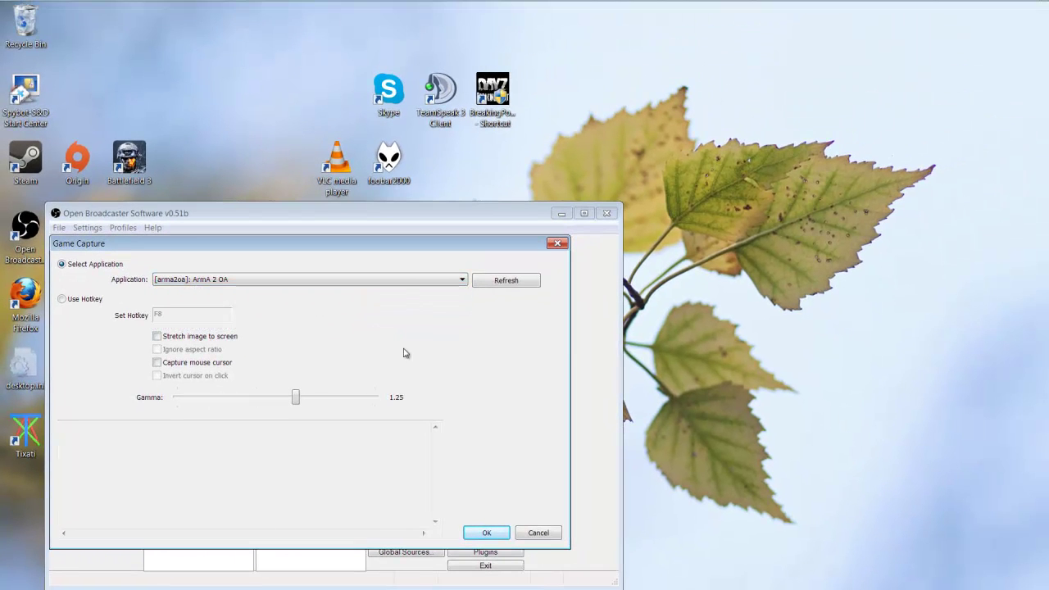
{"action": "mouse_move", "coordinate": [711, 8]}
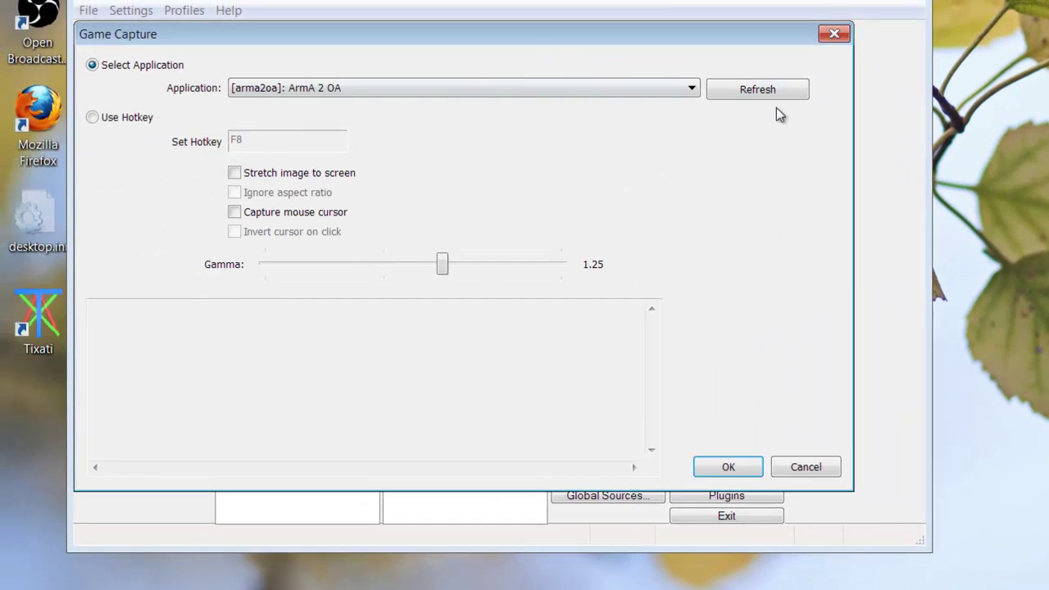
Refresh the list and set Game Capture's application to [arma2oa]: ArmA 2 OA
{"action": "left_click", "coordinate": [543, 30]}
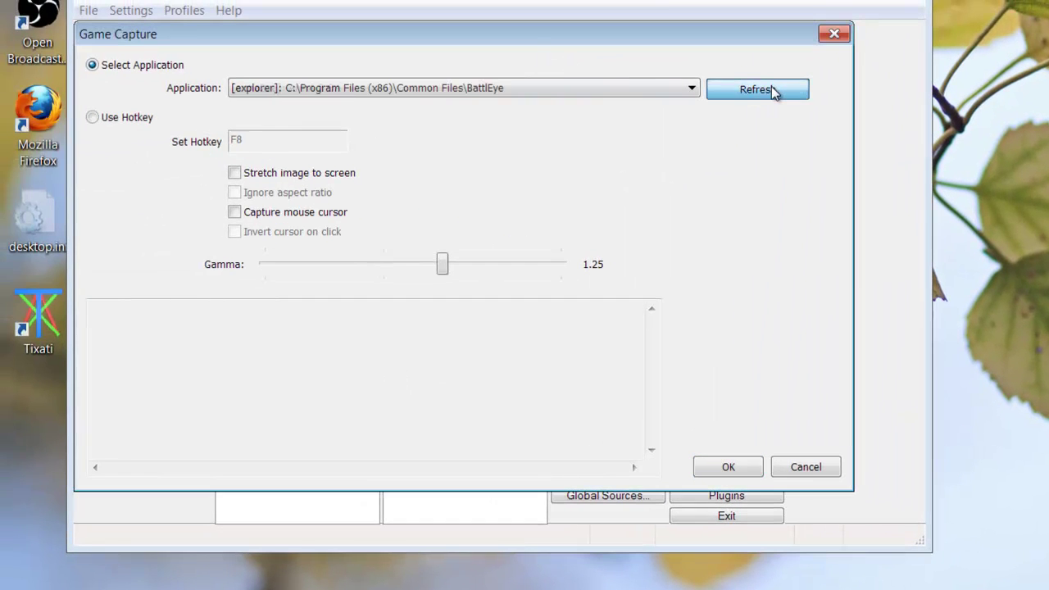
{"action": "left_click", "coordinate": [597, 89]}
{"action": "left_click", "coordinate": [539, 115]}
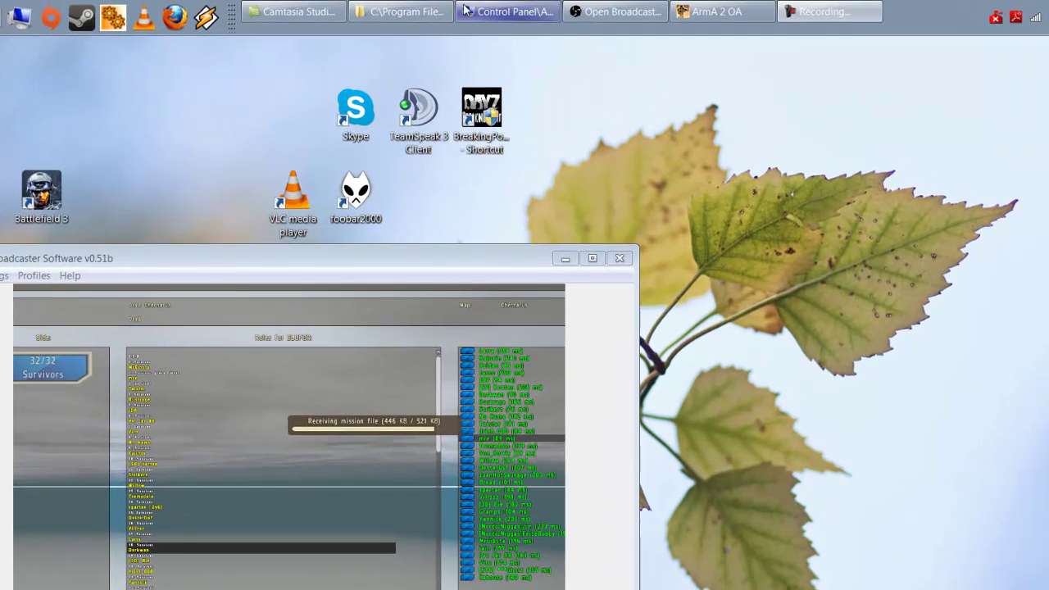
Open the editable security permissions for BEService.exe
{"action": "left_click", "coordinate": [402, 12]}
{"action": "right_click", "coordinate": [280, 324]}
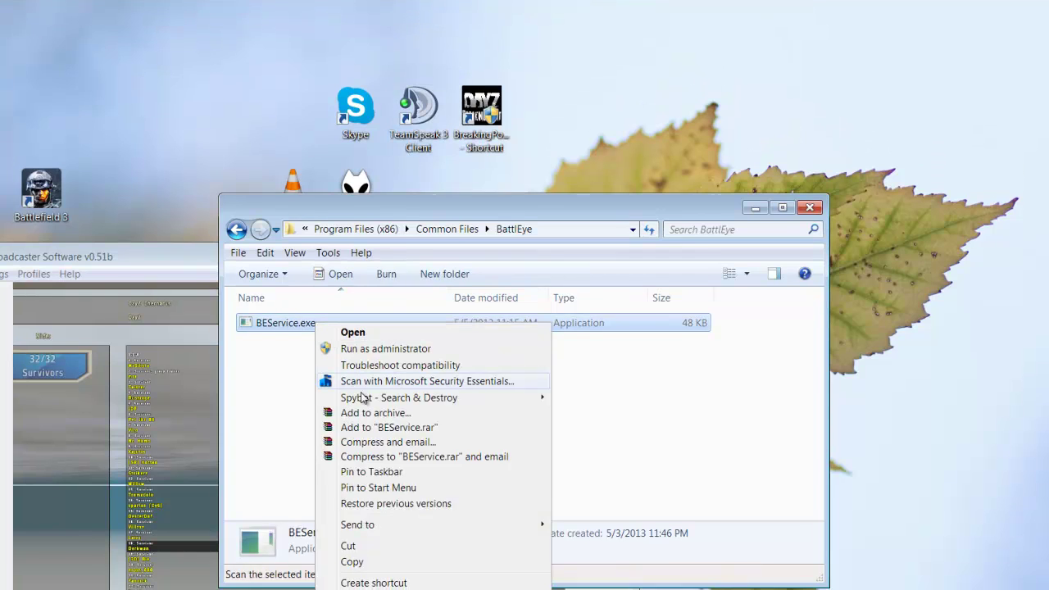
{"action": "left_click", "coordinate": [352, 540]}
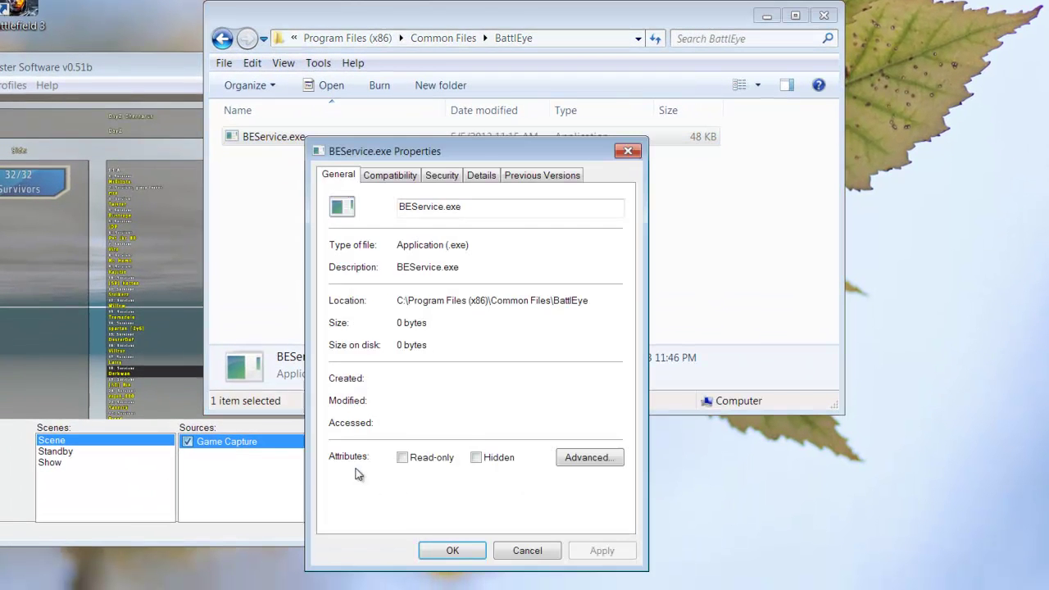
{"action": "left_click", "coordinate": [441, 175]}
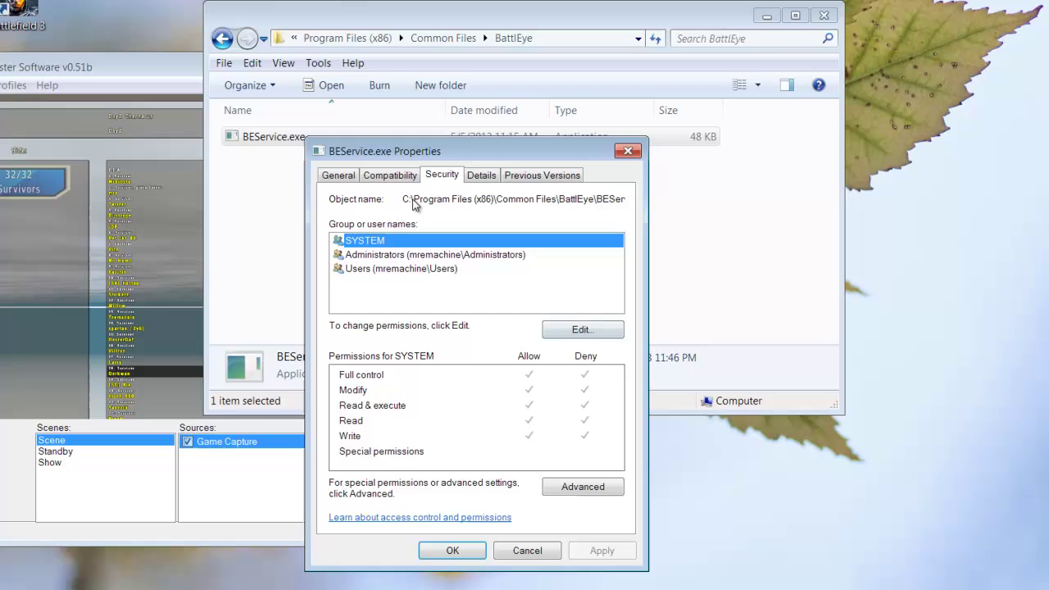
{"action": "left_click", "coordinate": [392, 175]}
{"action": "left_click", "coordinate": [449, 176]}
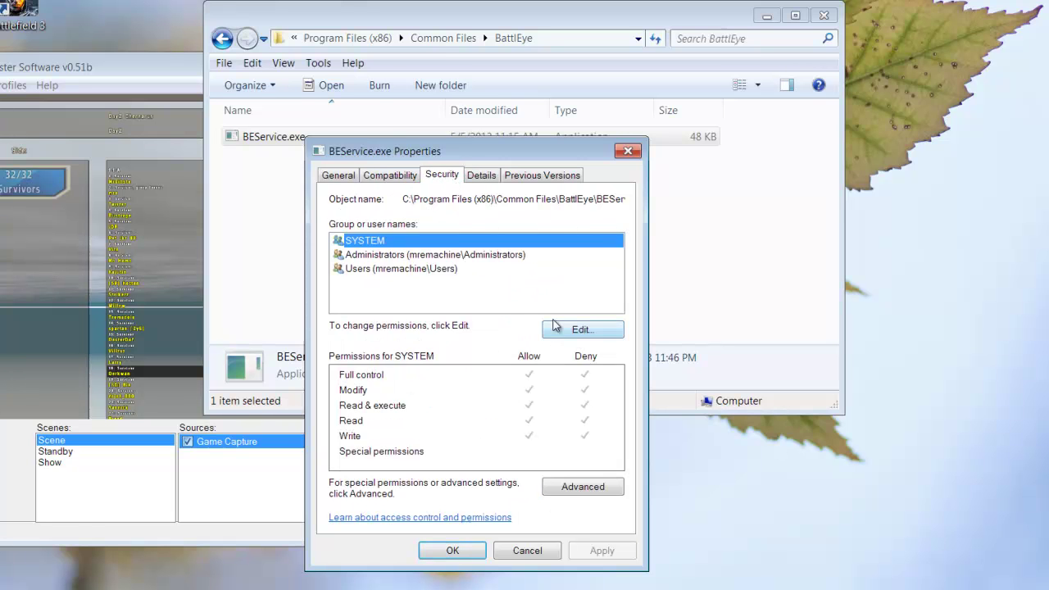
{"action": "left_click", "coordinate": [597, 330]}
{"action": "left_click_drag", "start_coordinate": [503, 216], "coordinate": [463, 204]}
Check SYSTEM and Administrators entries are set to Deny, then cancel the editor
{"action": "left_click", "coordinate": [368, 311]}
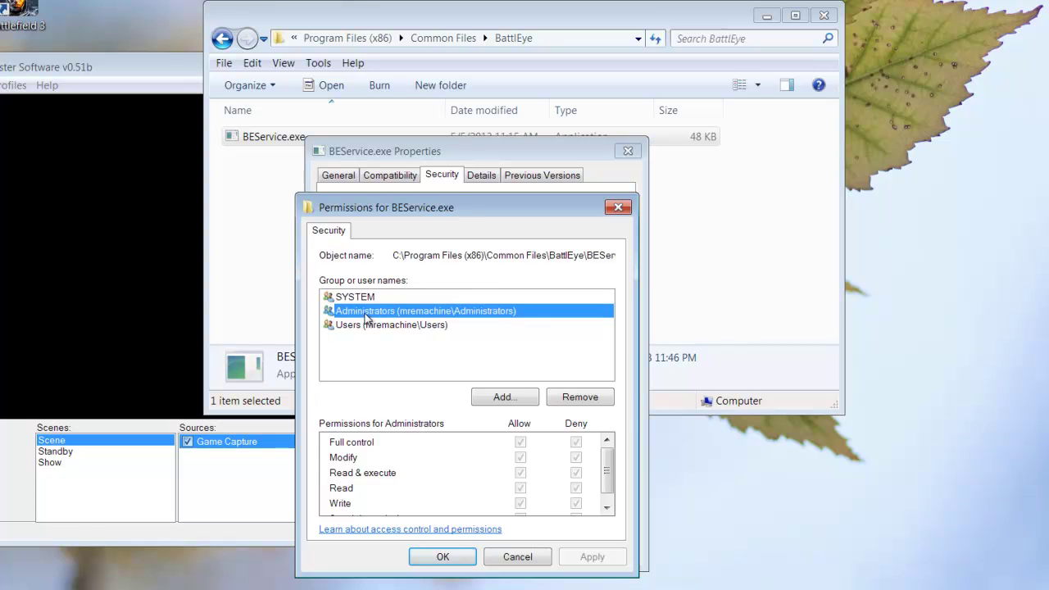
{"action": "left_click", "coordinate": [376, 301]}
{"action": "left_click", "coordinate": [374, 311]}
{"action": "left_click", "coordinate": [379, 299]}
{"action": "left_click", "coordinate": [380, 313]}
{"action": "left_click", "coordinate": [381, 299]}
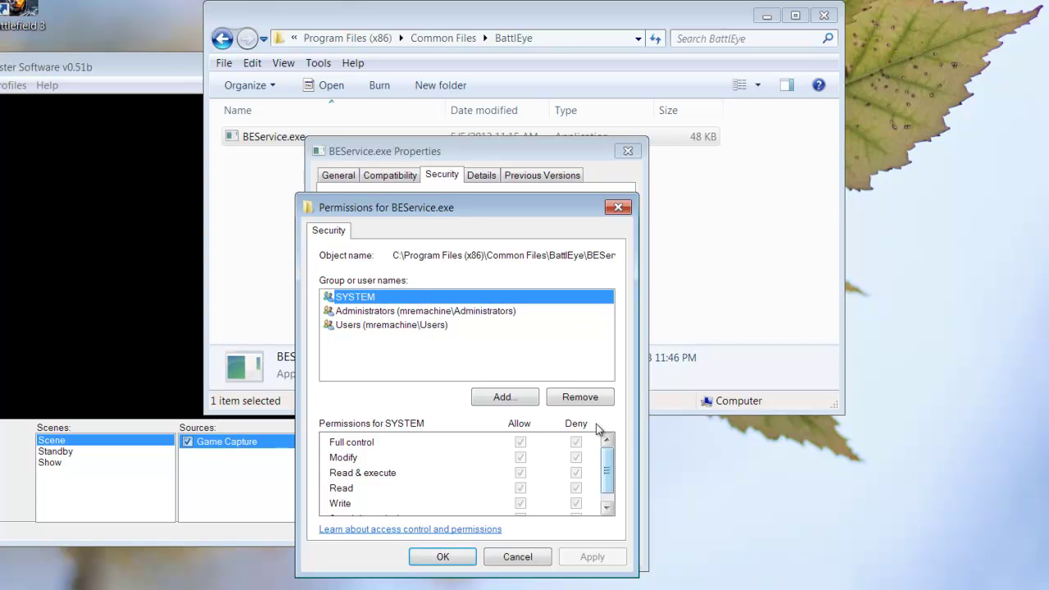
{"action": "left_click", "coordinate": [432, 312]}
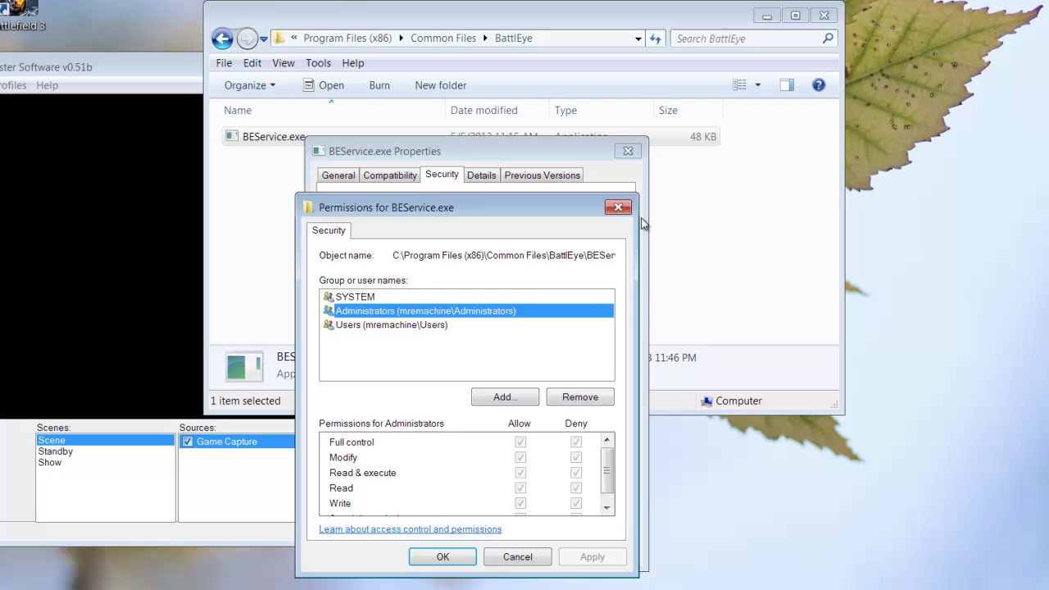
{"action": "left_click", "coordinate": [617, 206]}
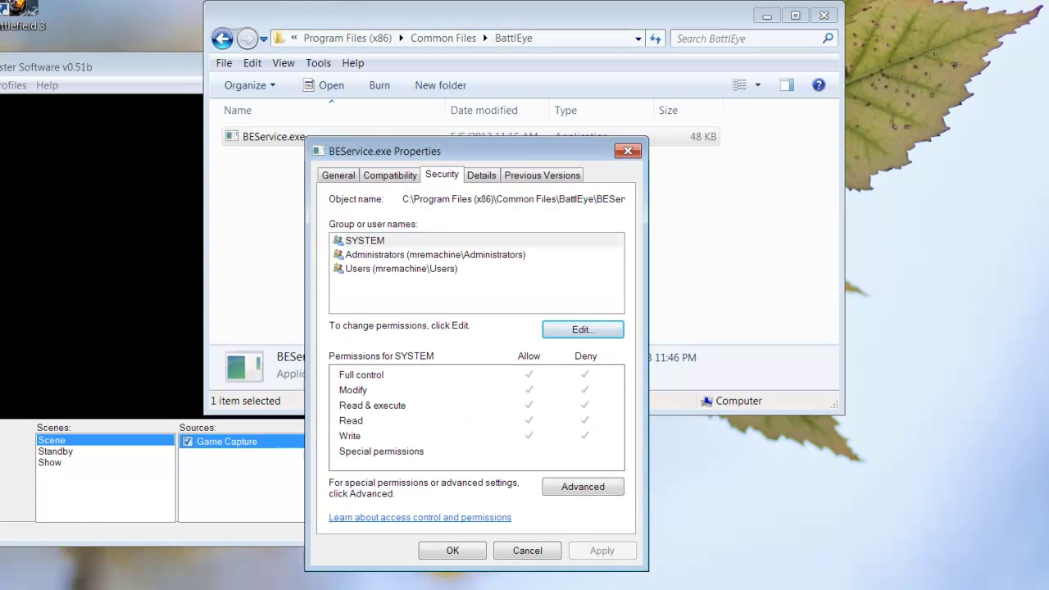
Recheck the Administrators and SYSTEM deny entries, then close BEService.exe Properties
{"action": "left_click_drag", "start_coordinate": [436, 154], "coordinate": [399, 152]}
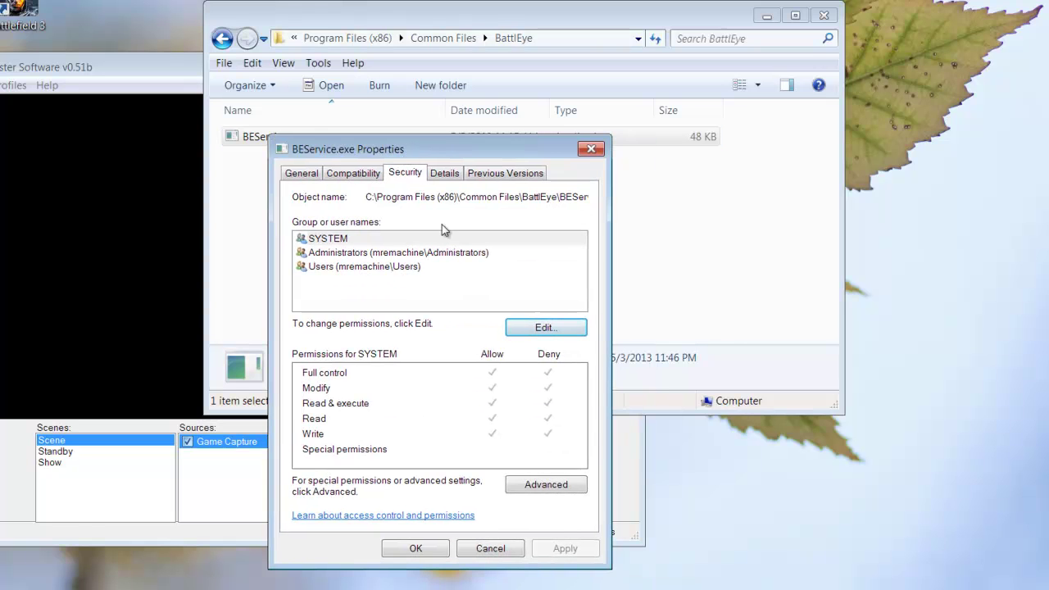
{"action": "left_click", "coordinate": [412, 259]}
{"action": "left_click", "coordinate": [574, 335]}
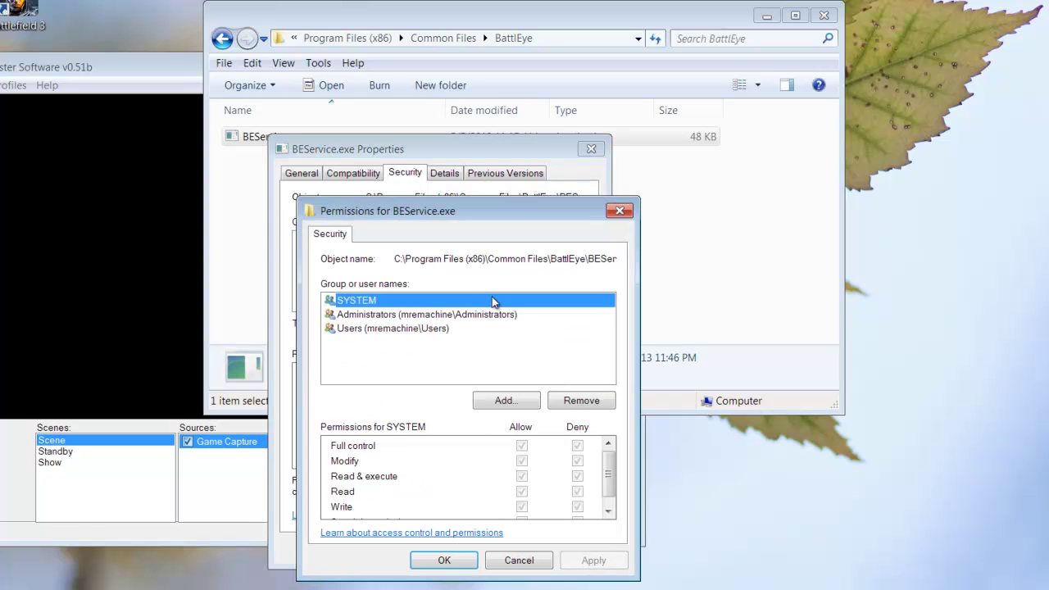
{"action": "left_click", "coordinate": [421, 316]}
{"action": "left_click", "coordinate": [424, 303]}
{"action": "left_click", "coordinate": [435, 316]}
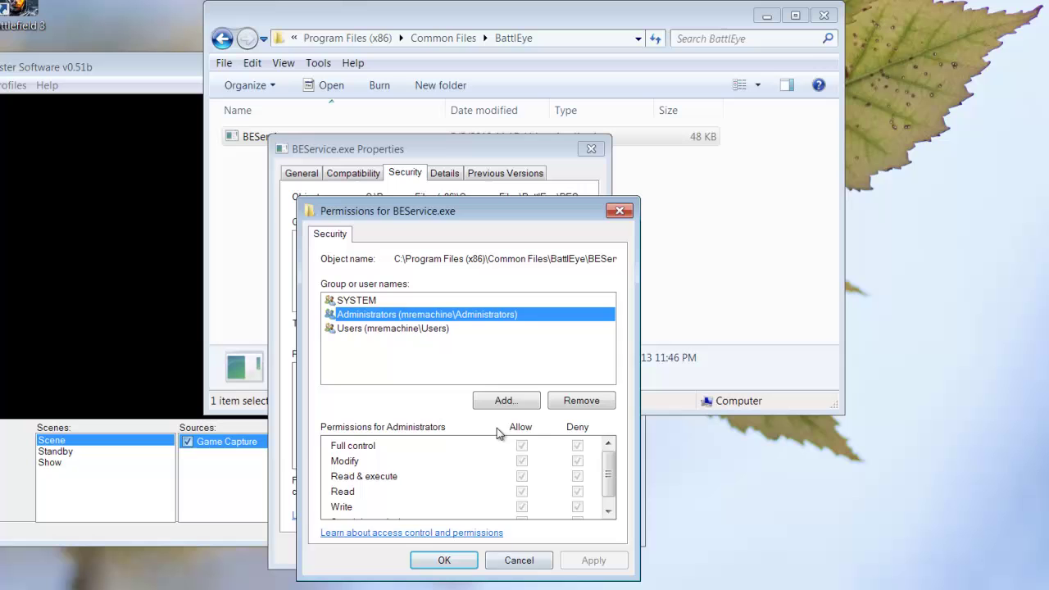
{"action": "left_click", "coordinate": [519, 561]}
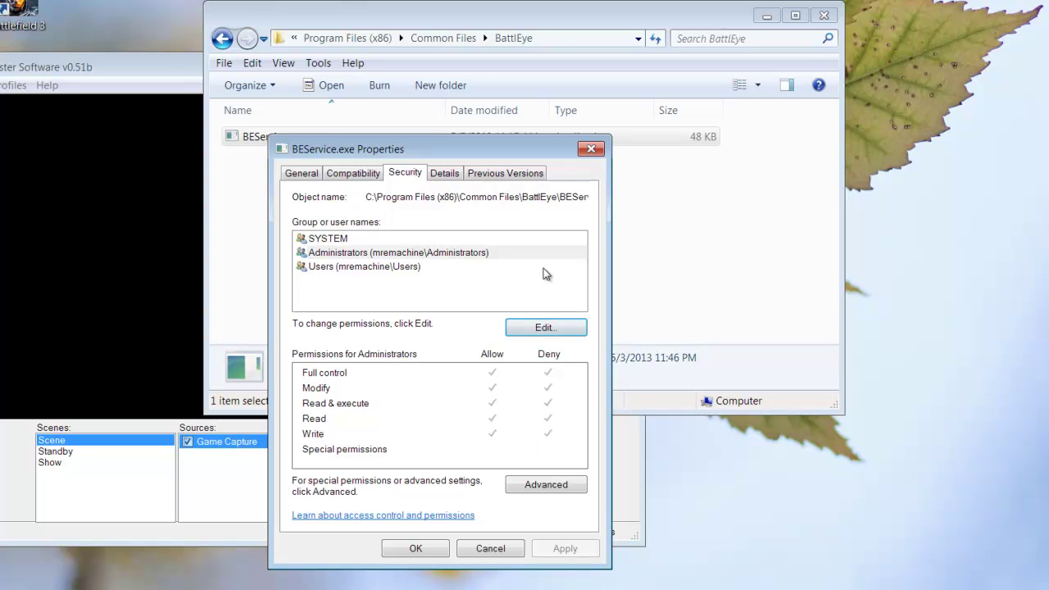
{"action": "left_click", "coordinate": [417, 548]}
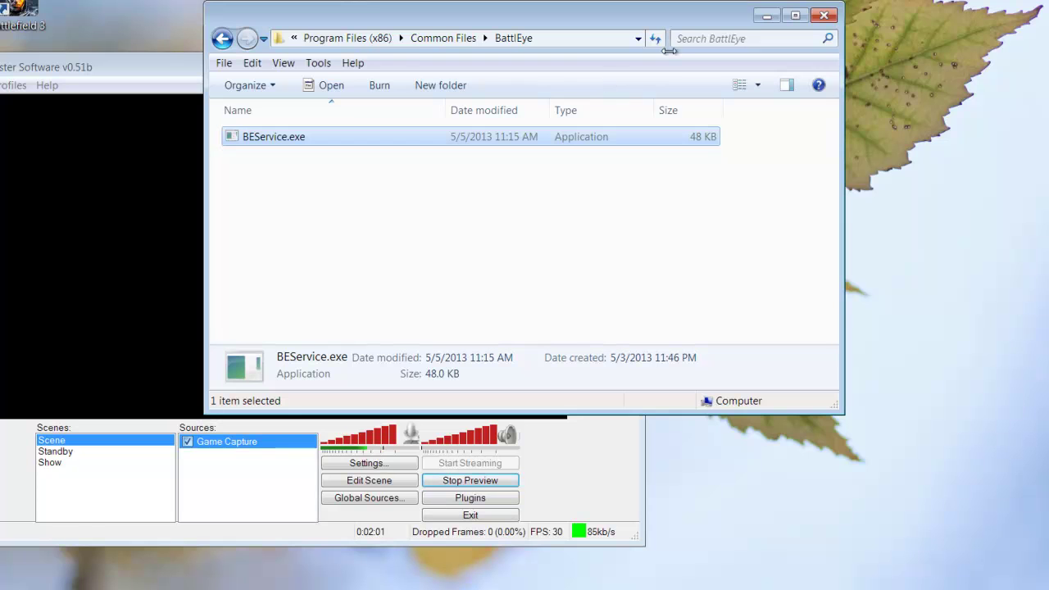